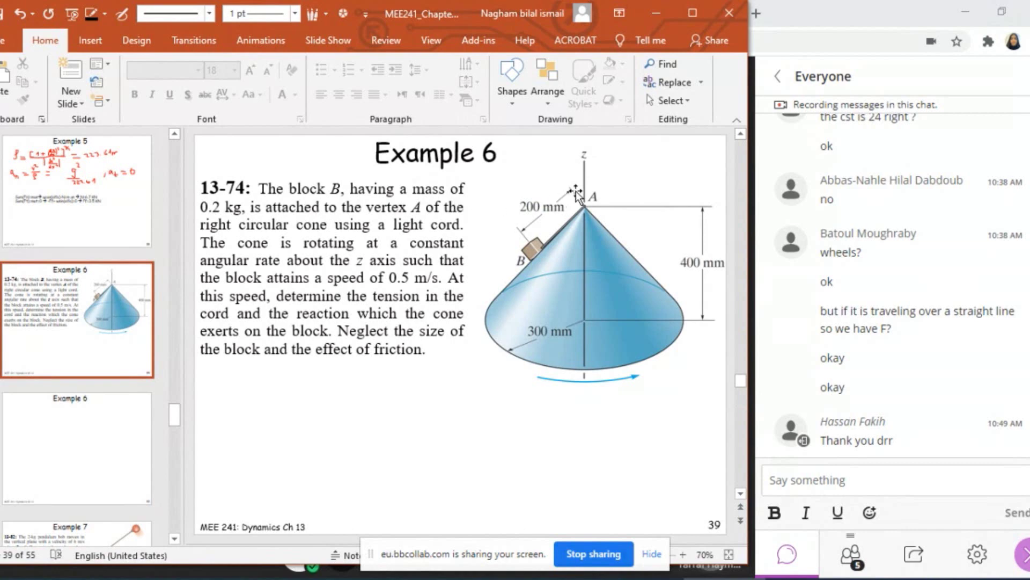
Step: Trace the cone's base radius, axis and slant edge in red ink
left_click_drag(577, 194, 570, 207)
left_click_drag(559, 208, 549, 242)
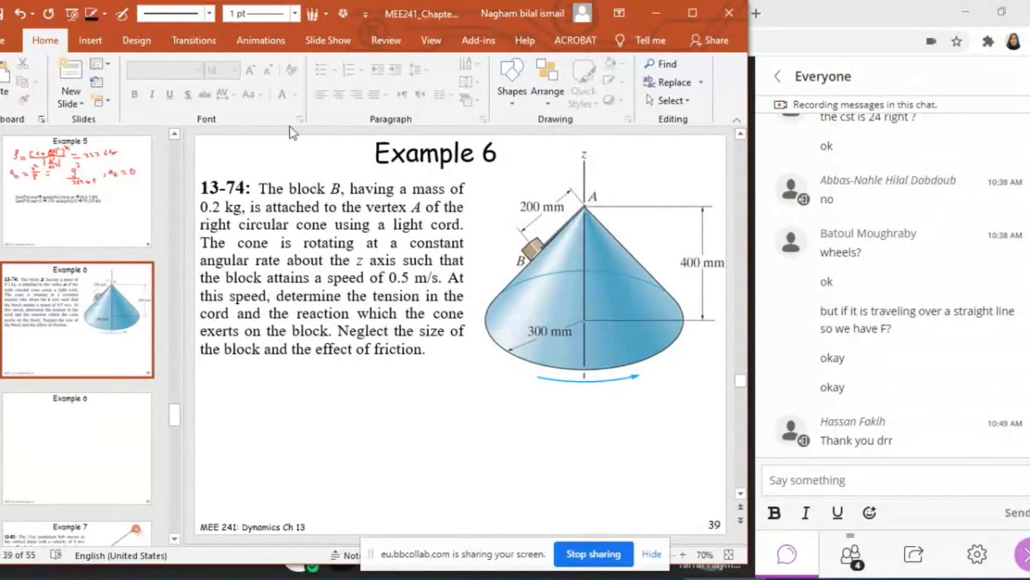
left_click(122, 14)
mouse_move(482, 322)
left_mouse_down()
mouse_move(578, 327)
mouse_move(585, 207)
mouse_move(543, 248)
left_mouse_up()
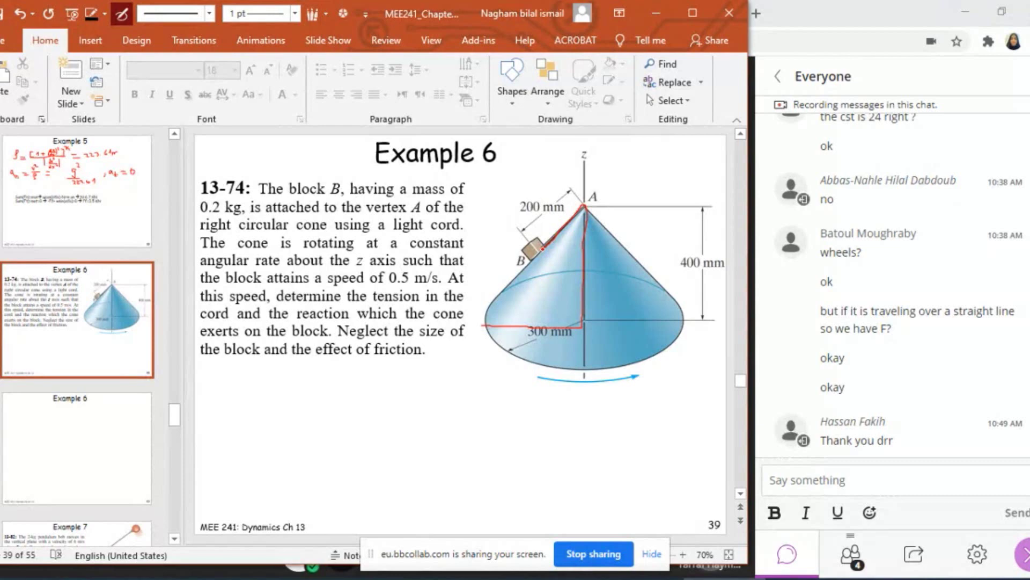
left_click_drag(543, 248, 506, 325)
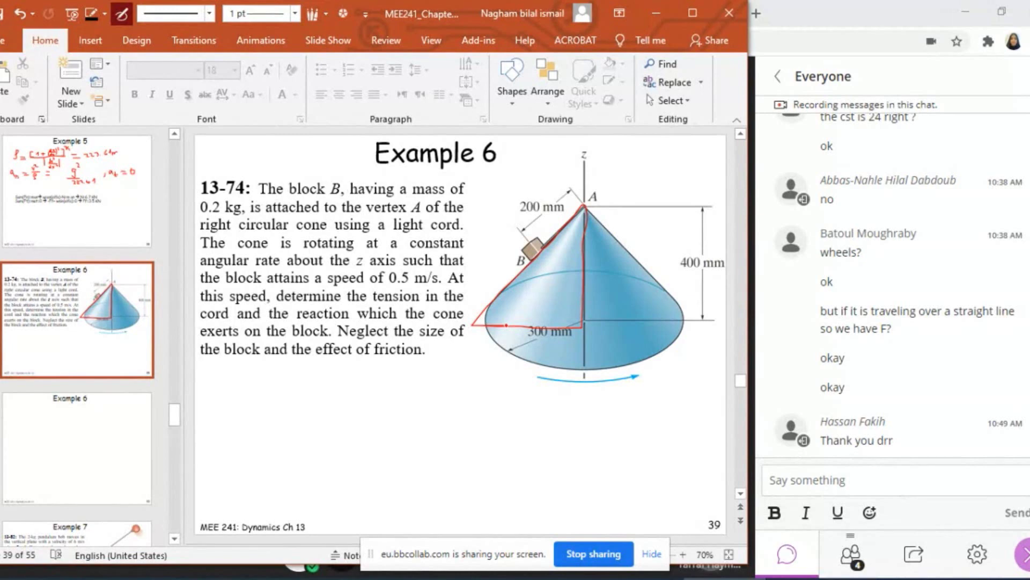
Step: Label the slant edge C, the height b and the base radius a with a right-angle mark
left_click_drag(556, 194, 532, 173)
left_click_drag(584, 266, 619, 265)
mouse_move(518, 327)
left_mouse_down()
mouse_move(489, 371)
mouse_move(503, 372)
left_mouse_up()
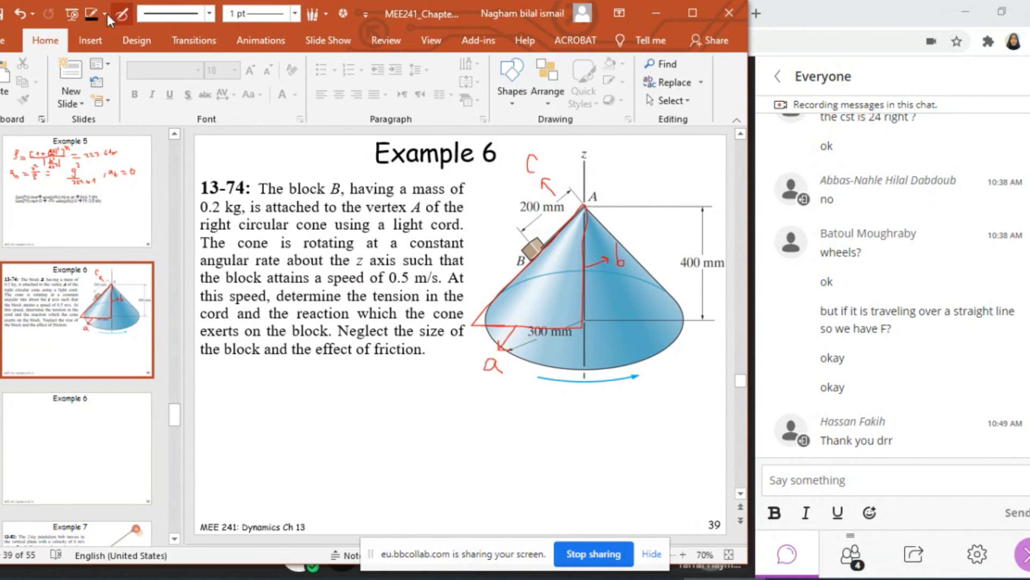
Step: Draw a flipped right triangle below the problem text and ink its hypotenuse √(b²+a²)
left_click(90, 41)
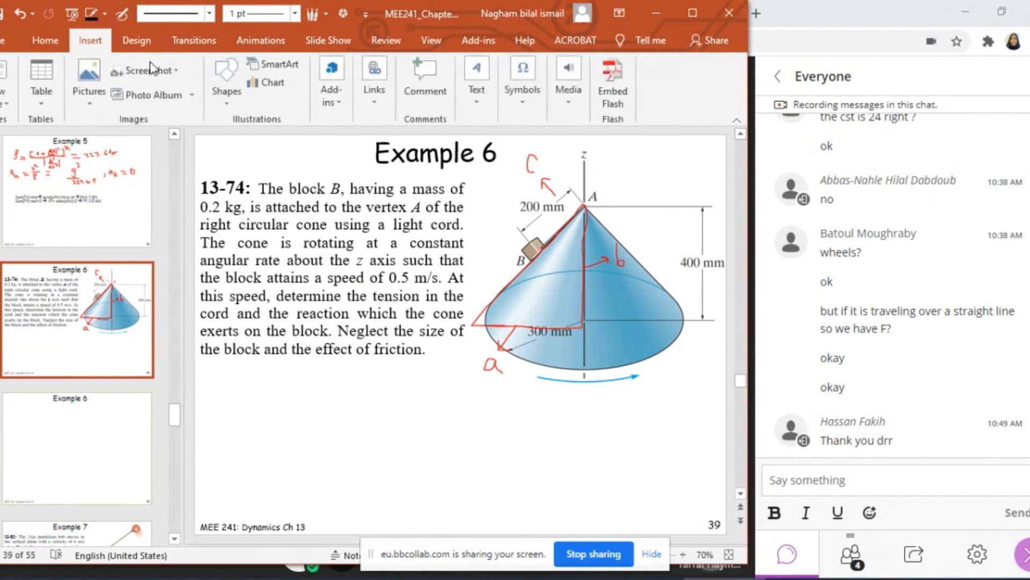
left_click(234, 98)
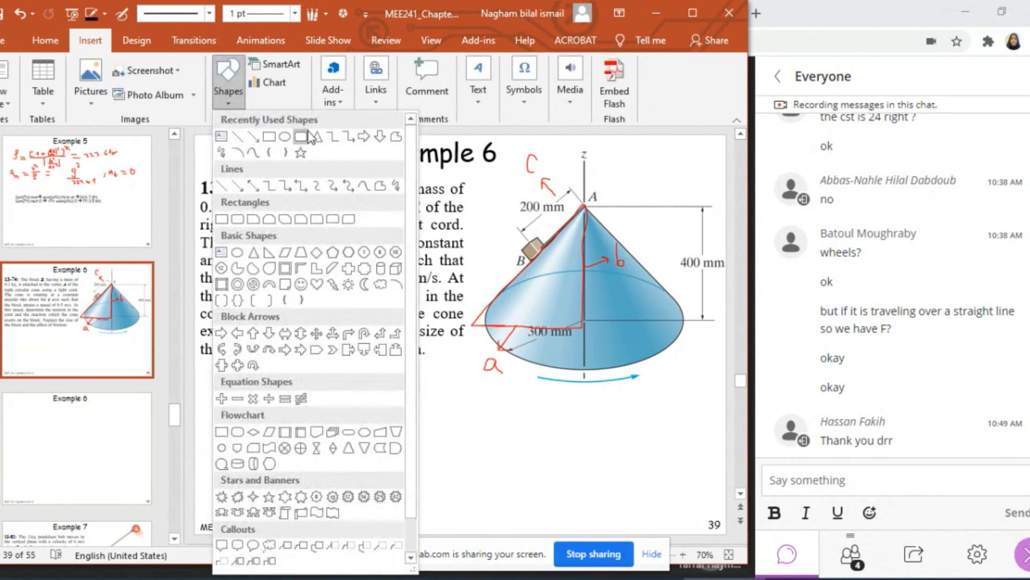
left_click(269, 253)
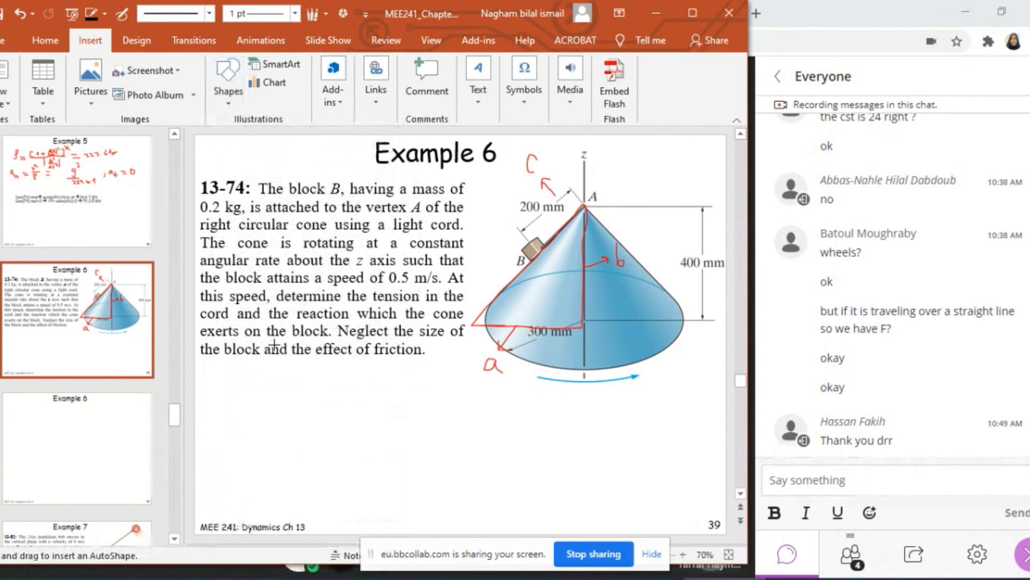
left_click_drag(297, 384, 221, 472)
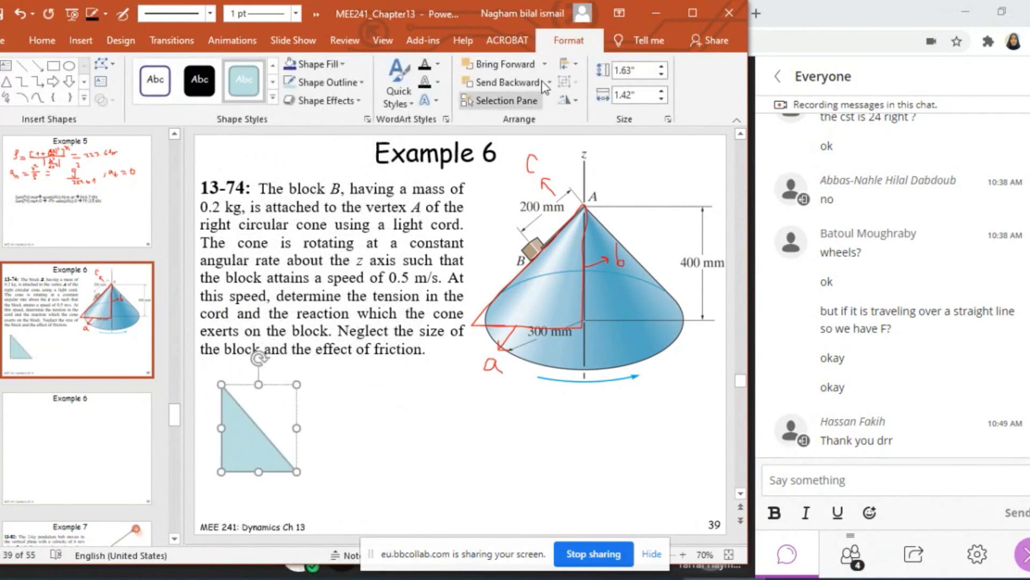
left_click(578, 101)
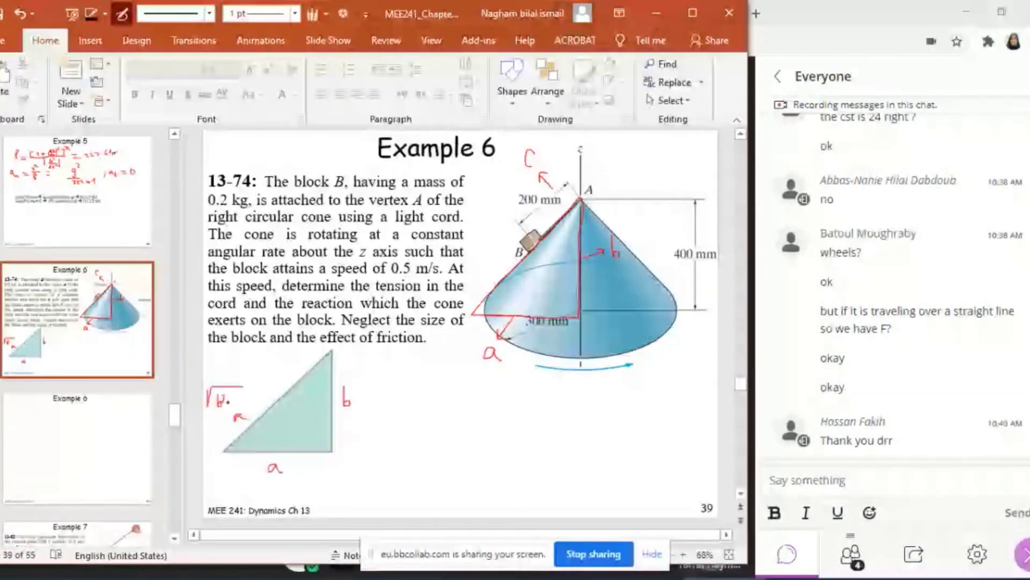
left_click_drag(237, 405, 245, 396)
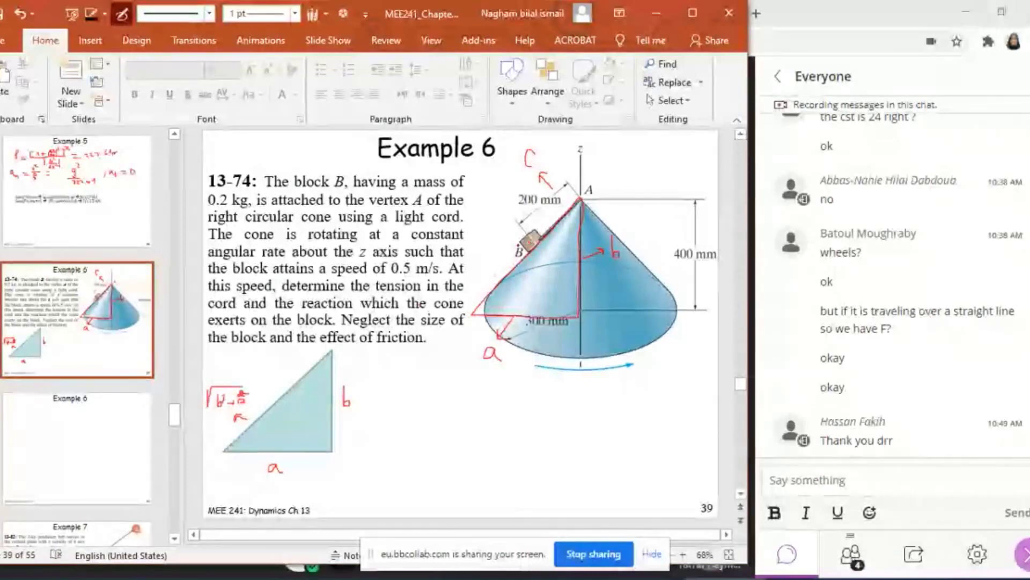
Step: Draw a small right triangle and rotate it 90° left into the large triangle's top corner
left_click(90, 41)
left_click(238, 92)
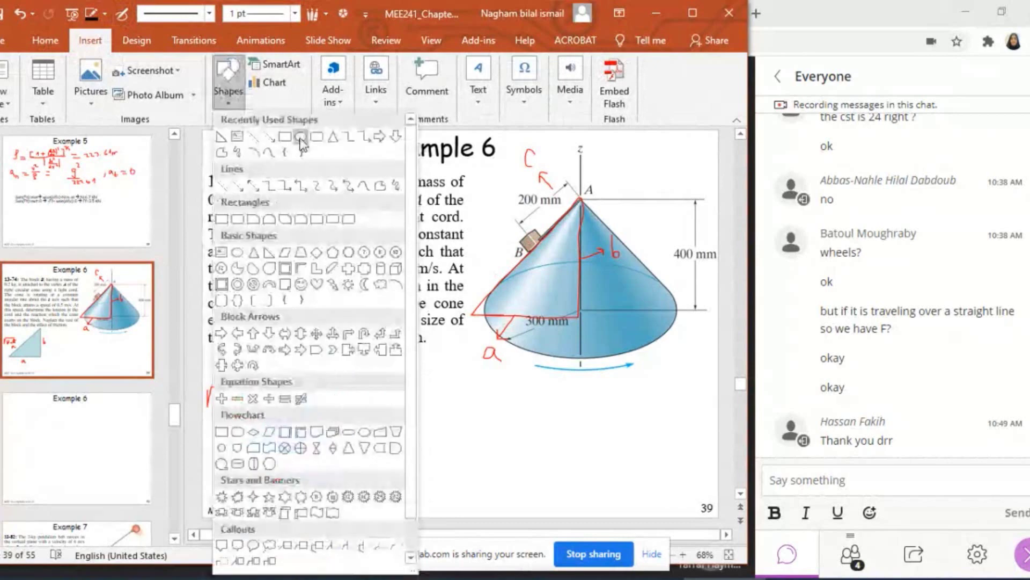
left_click(269, 251)
left_click_drag(333, 350, 291, 386)
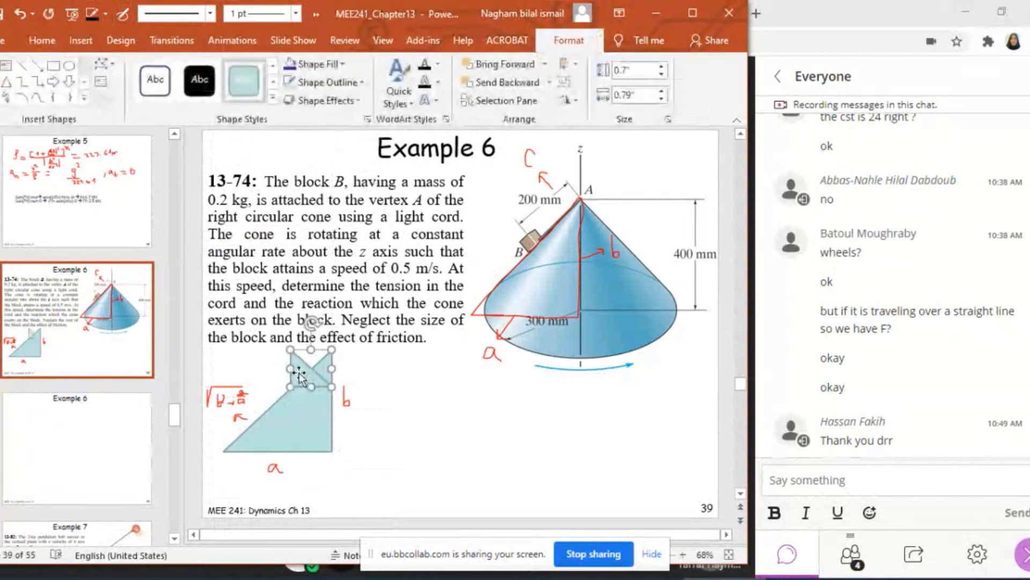
left_click(566, 100)
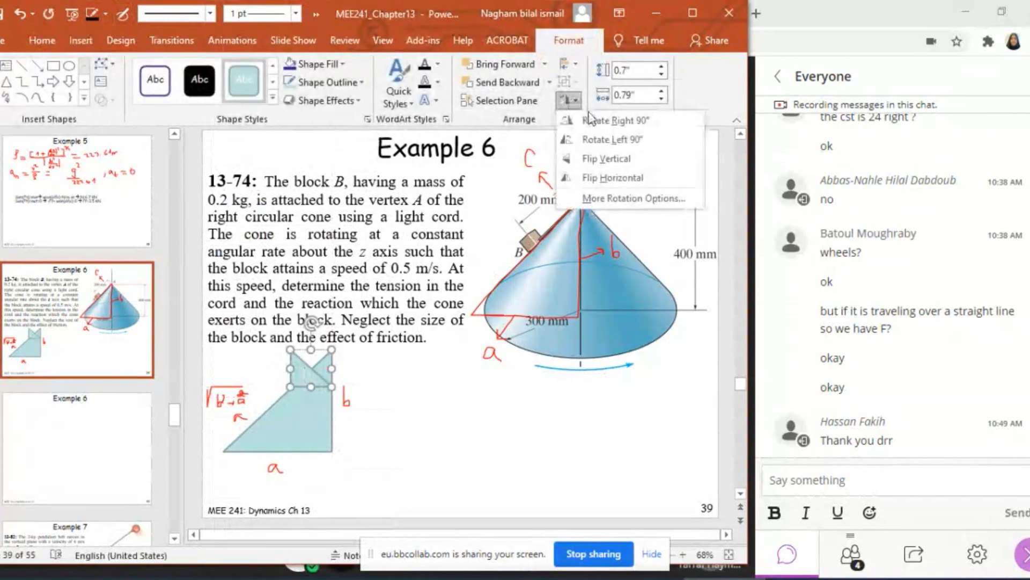
left_click(619, 141)
left_click_drag(324, 367, 290, 386)
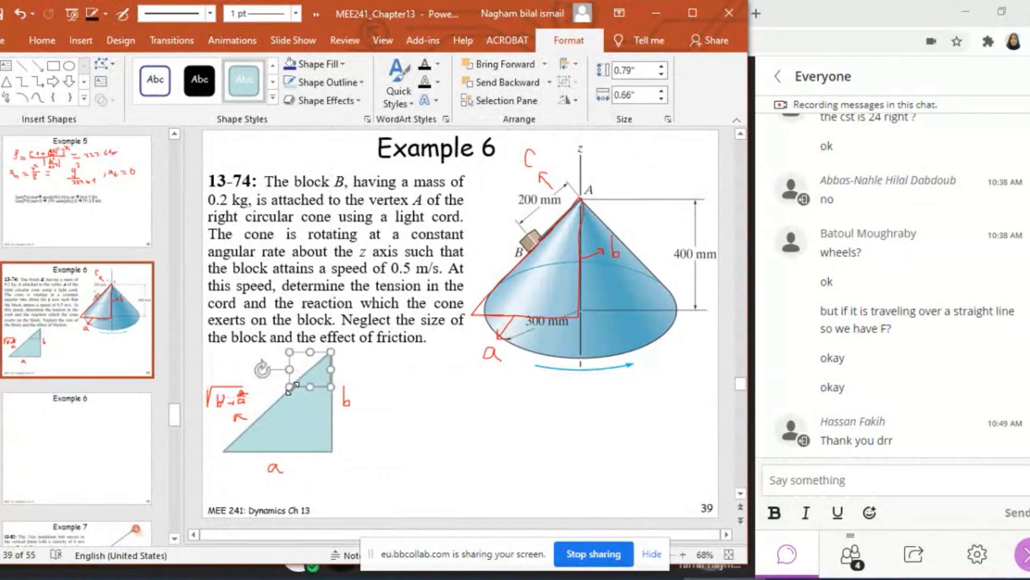
Step: Fill the small triangle yellow
left_click(330, 65)
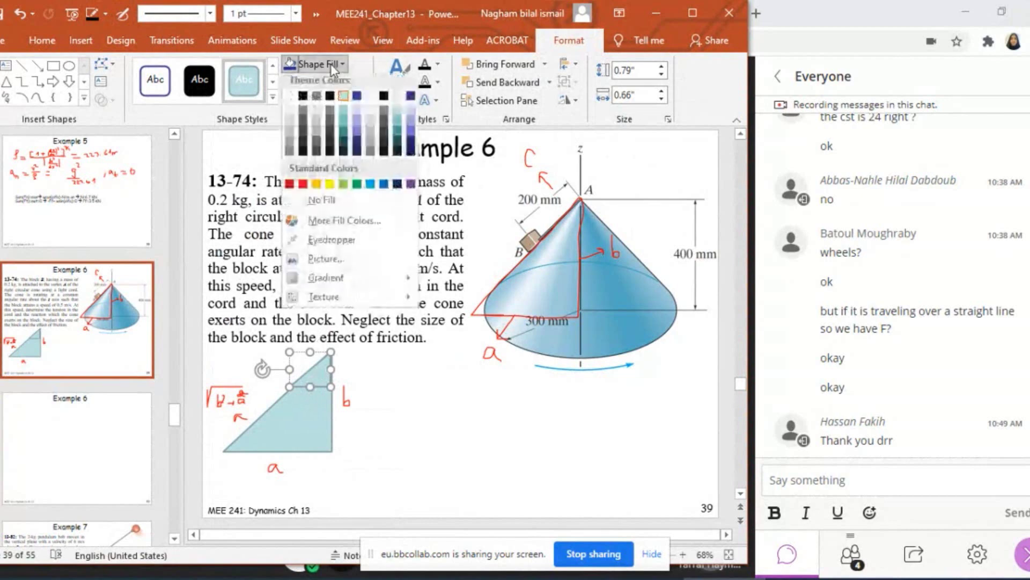
left_click(328, 187)
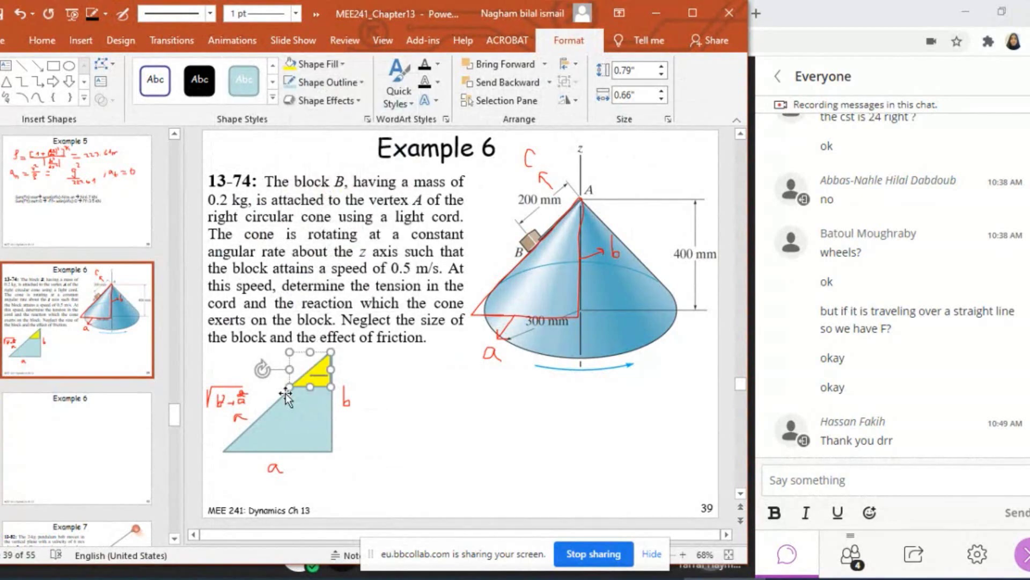
left_click(341, 397)
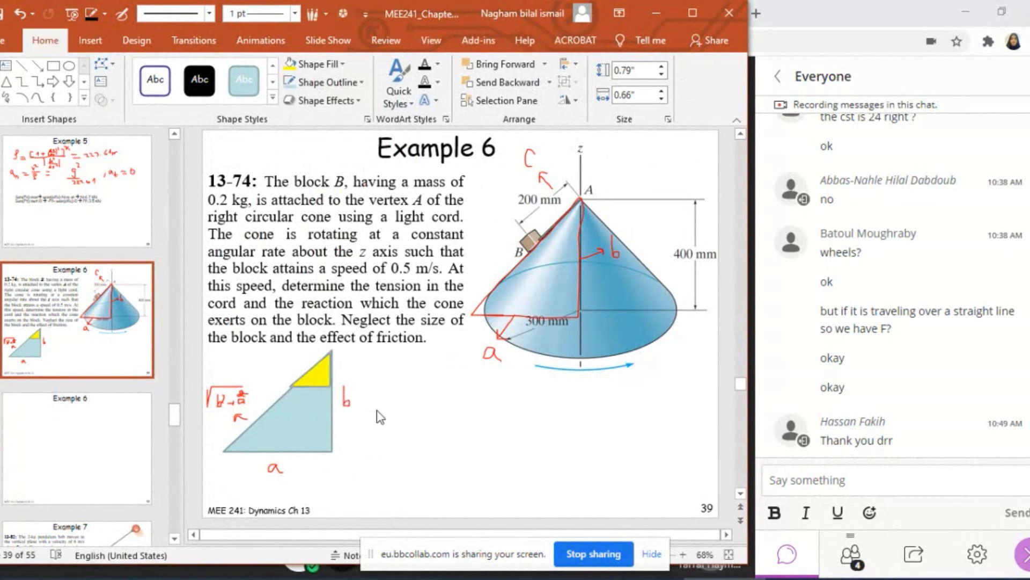
left_click(313, 366)
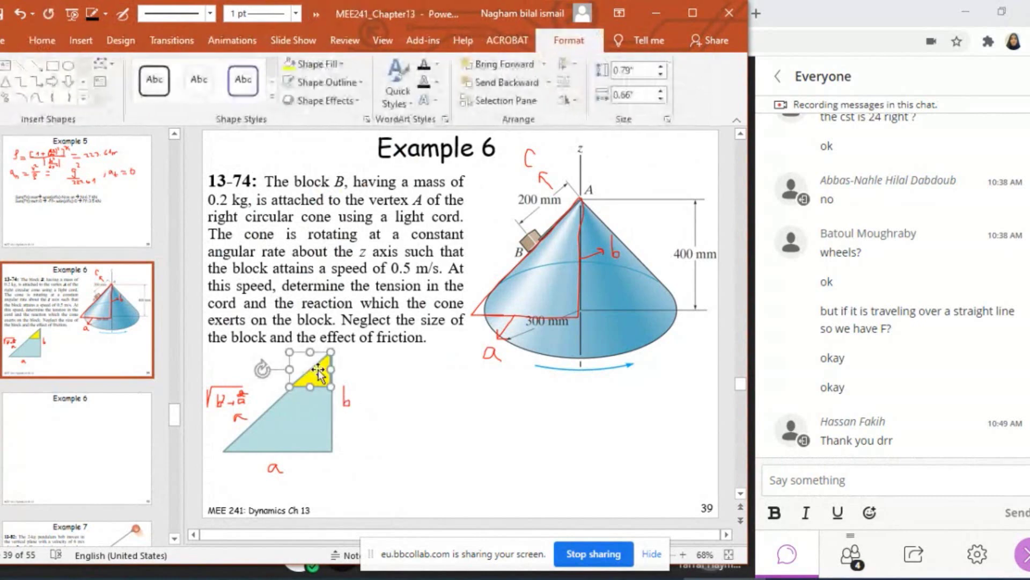
left_click(396, 386)
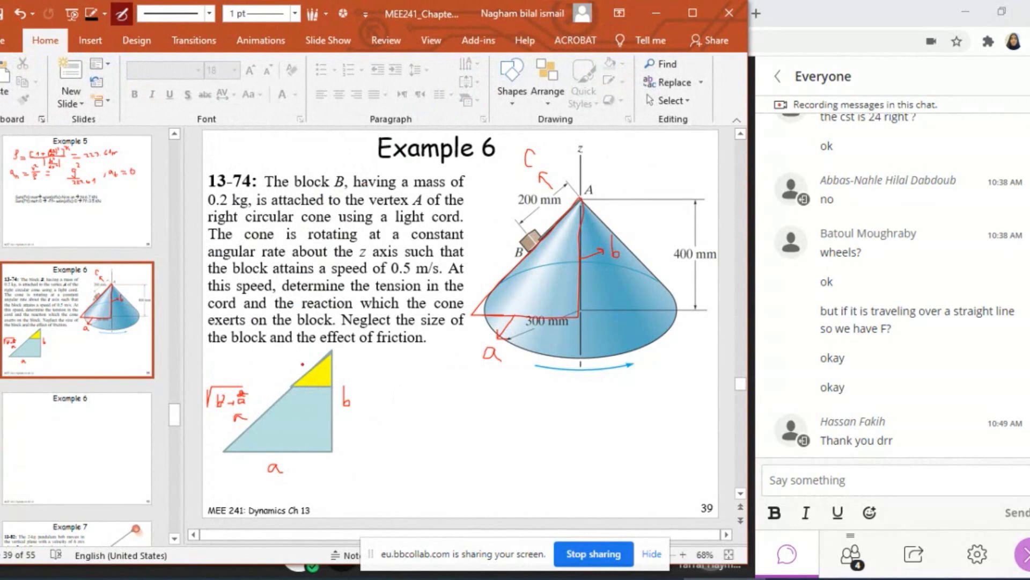
Step: Label the yellow hypotenuse C, write ⇒ C/√(b²+a²) = ?/a, and mark the unknown side with ?
left_click_drag(304, 358, 288, 388)
mouse_move(364, 372)
left_mouse_down()
mouse_move(387, 375)
mouse_move(377, 387)
left_mouse_up()
mouse_move(418, 355)
left_mouse_down()
mouse_move(410, 363)
mouse_move(429, 370)
left_mouse_up()
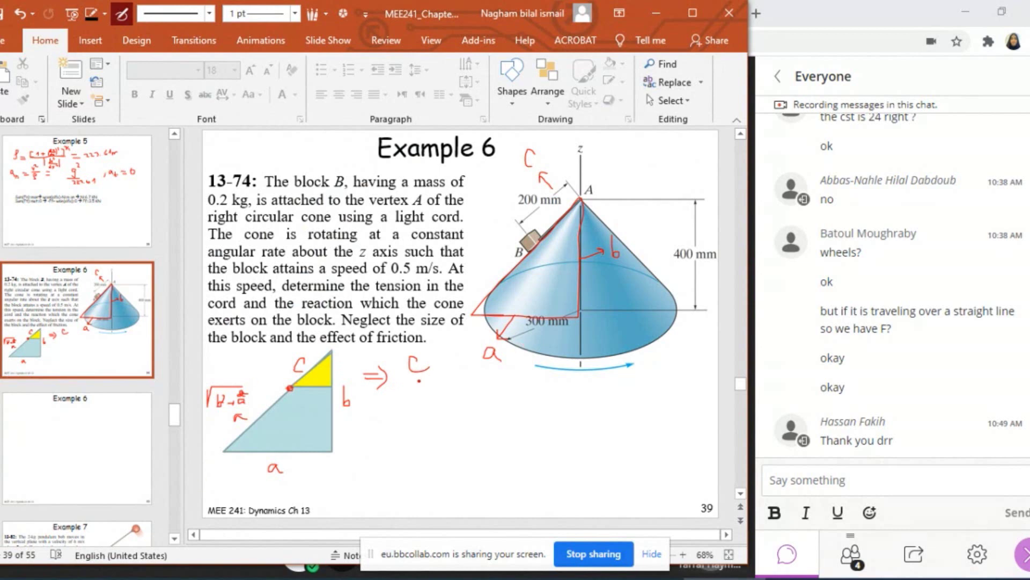
mouse_move(404, 381)
left_mouse_down()
mouse_move(448, 382)
mouse_move(403, 405)
mouse_move(442, 387)
mouse_move(413, 406)
mouse_move(451, 403)
mouse_move(460, 385)
left_mouse_up()
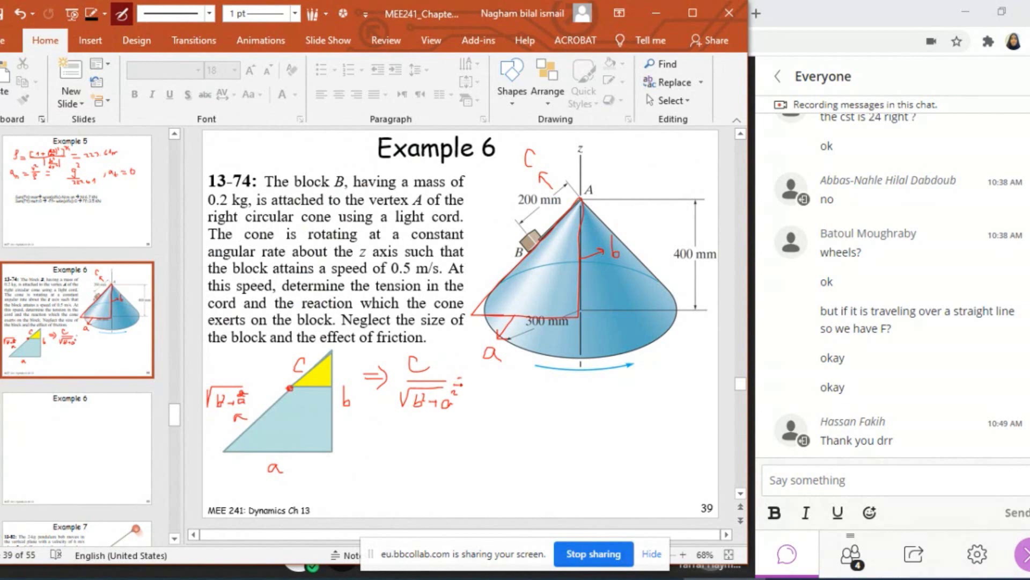
left_click_drag(288, 394, 332, 398)
mouse_move(454, 377)
left_mouse_down()
mouse_move(518, 381)
mouse_move(499, 399)
mouse_move(515, 379)
mouse_move(494, 403)
mouse_move(512, 407)
left_mouse_up()
key("ctrl+z")
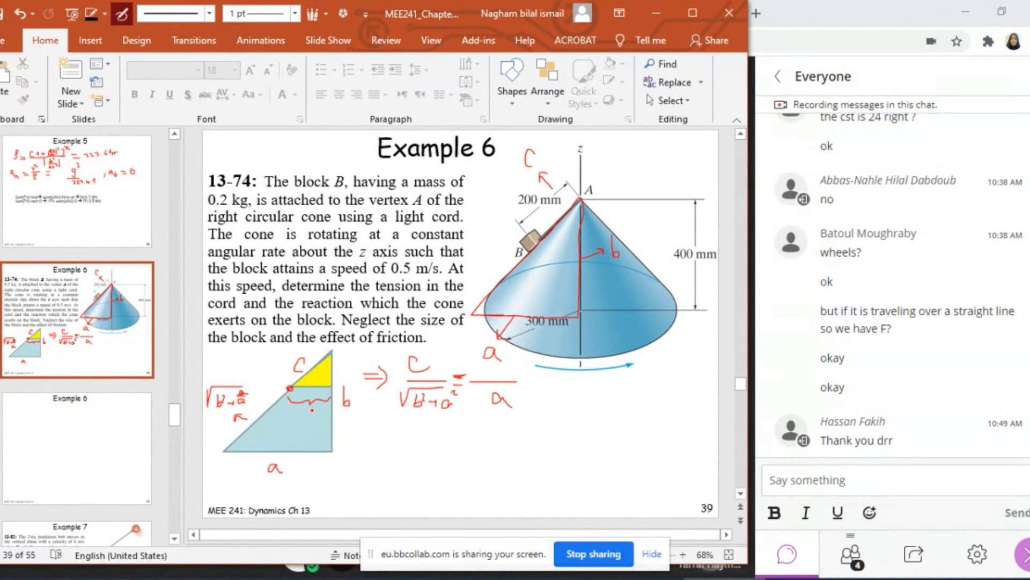
left_click_drag(311, 410, 315, 418)
left_click(315, 422)
Step: Trace the block's circular path and label the yellow triangle's side r in the ratio
mouse_move(539, 245)
left_mouse_down()
mouse_move(587, 248)
mouse_move(603, 223)
mouse_move(584, 220)
mouse_move(540, 237)
mouse_move(575, 248)
mouse_move(612, 229)
mouse_move(583, 223)
mouse_move(542, 248)
mouse_move(595, 247)
mouse_move(558, 242)
mouse_move(579, 243)
left_mouse_up()
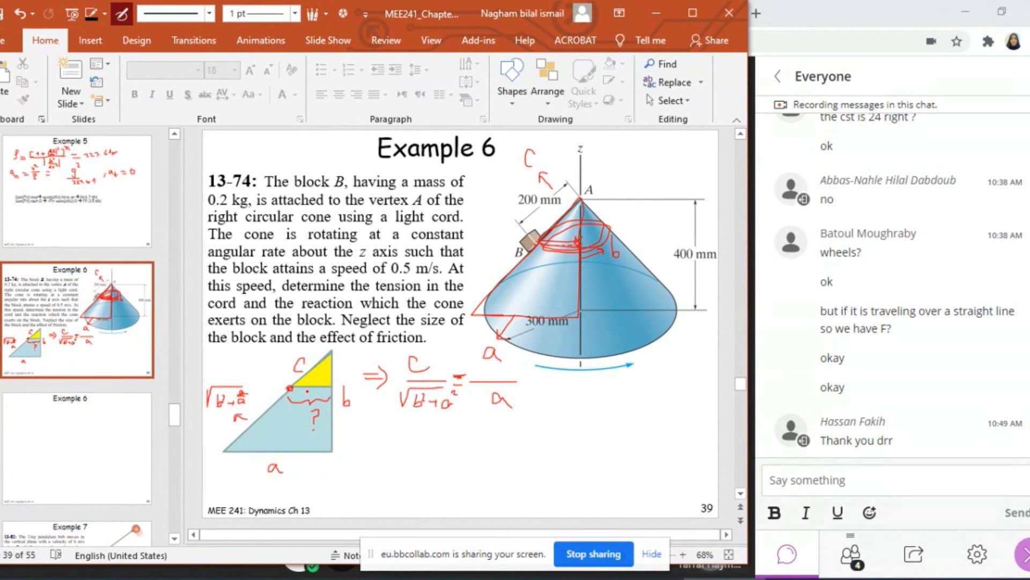
left_click_drag(313, 375, 320, 388)
mouse_move(290, 387)
left_mouse_down()
mouse_move(362, 391)
mouse_move(361, 368)
mouse_move(290, 378)
mouse_move(302, 397)
left_mouse_up()
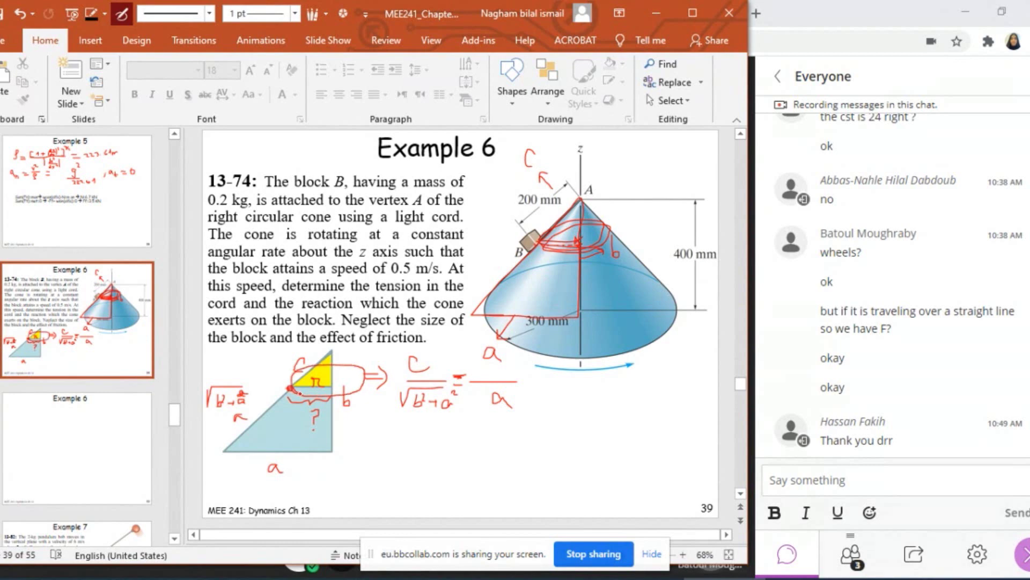
mouse_move(482, 382)
left_mouse_down()
mouse_move(486, 368)
mouse_move(500, 375)
left_mouse_up()
Step: Write ⇒ r = a·c/√(b²+a²) and add aₙ = v²/r with a check mark
mouse_move(379, 425)
left_mouse_down()
mouse_move(394, 427)
mouse_move(393, 439)
mouse_move(435, 427)
mouse_move(439, 439)
mouse_move(471, 441)
mouse_move(534, 424)
mouse_move(533, 434)
mouse_move(556, 434)
left_mouse_up()
left_click(521, 426)
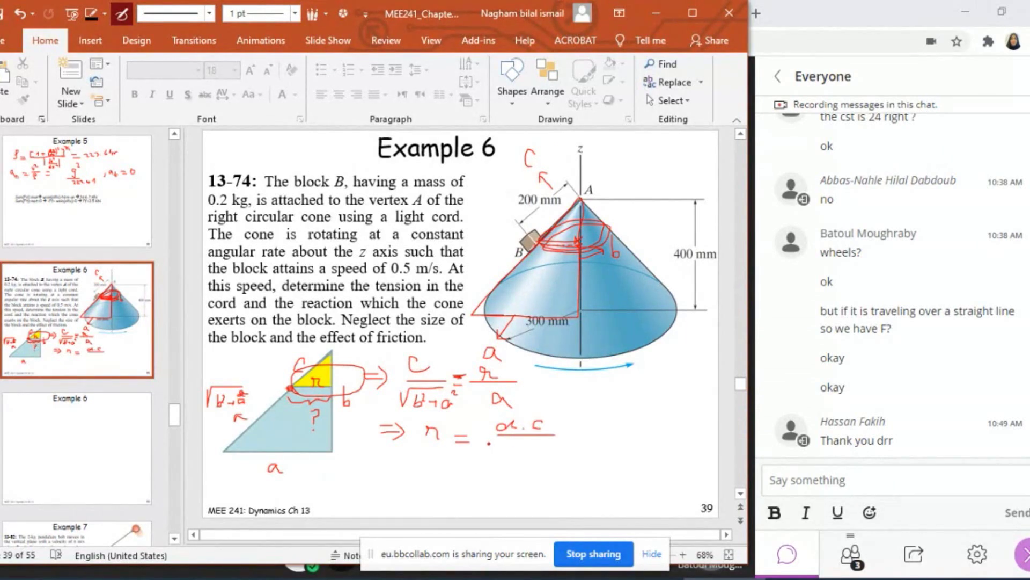
mouse_move(494, 444)
left_mouse_down()
mouse_move(499, 458)
mouse_move(507, 441)
mouse_move(562, 438)
mouse_move(527, 457)
left_mouse_up()
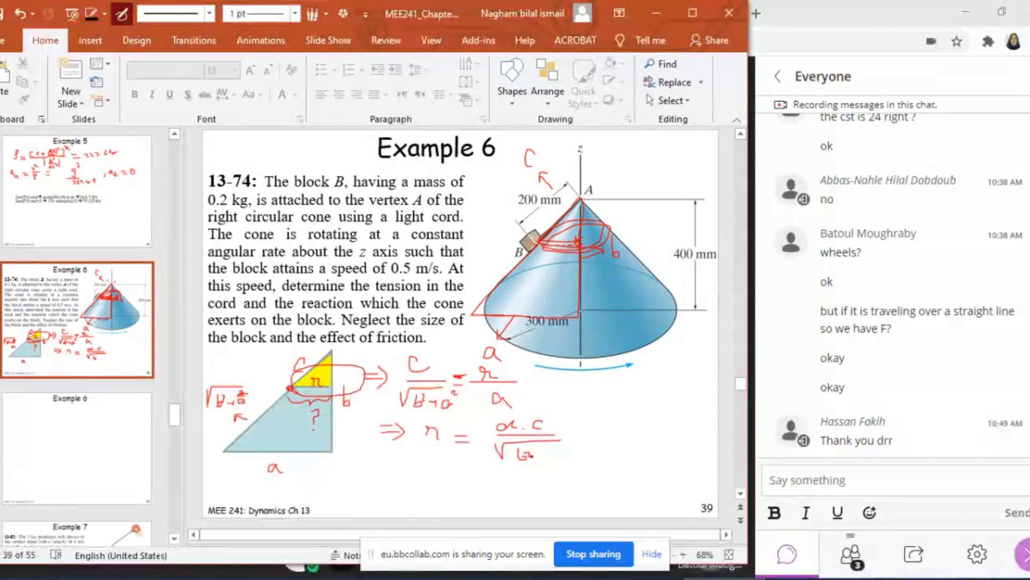
mouse_move(529, 456)
left_mouse_down()
mouse_move(639, 429)
mouse_move(674, 400)
mouse_move(661, 431)
mouse_move(680, 427)
mouse_move(671, 438)
mouse_move(681, 460)
mouse_move(711, 441)
left_mouse_up()
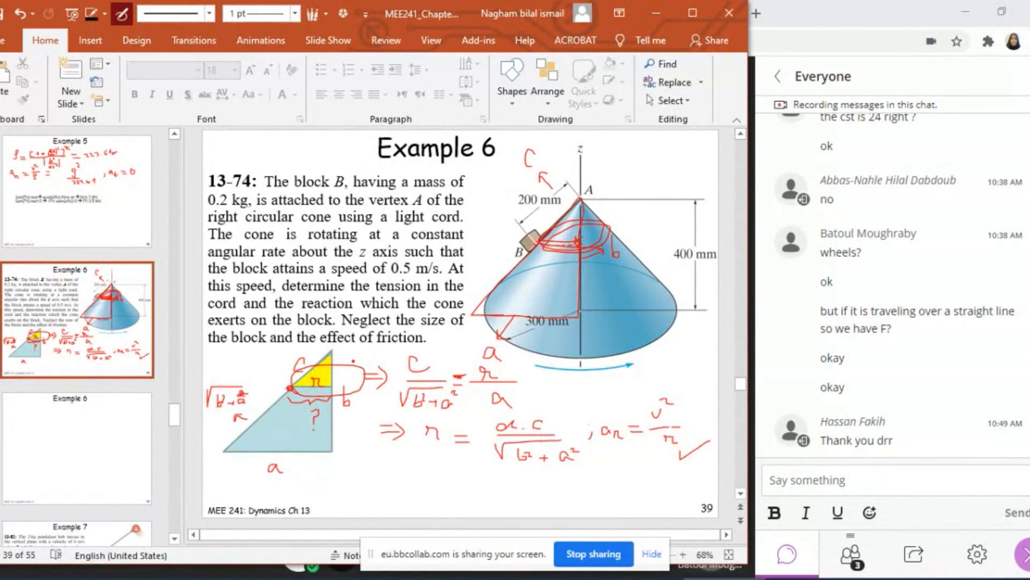
Step: Select the triangle sketch and ink oval on slide 39 for copying
key("Escape")
left_click(292, 441)
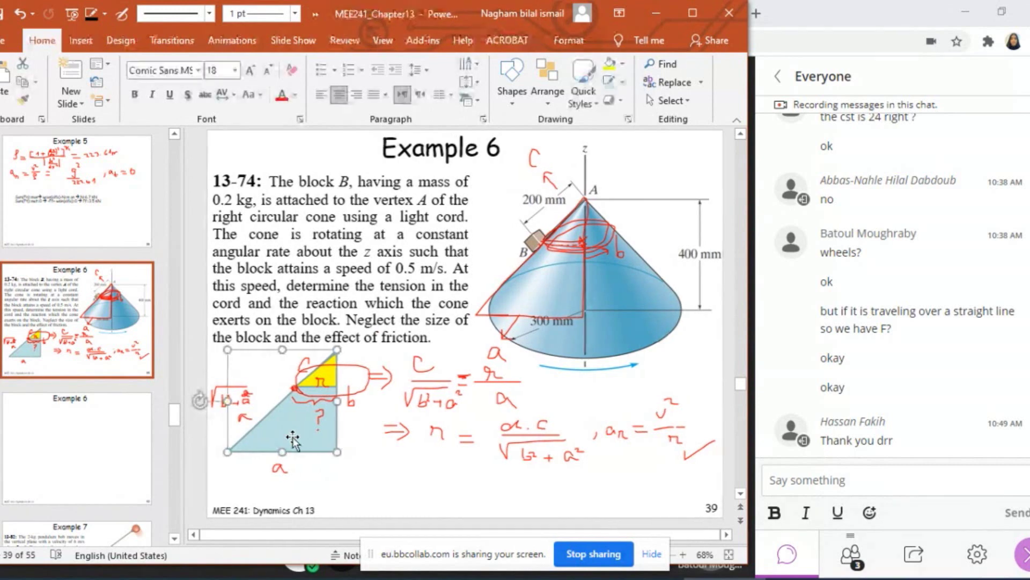
right_click(294, 443)
left_click(244, 380)
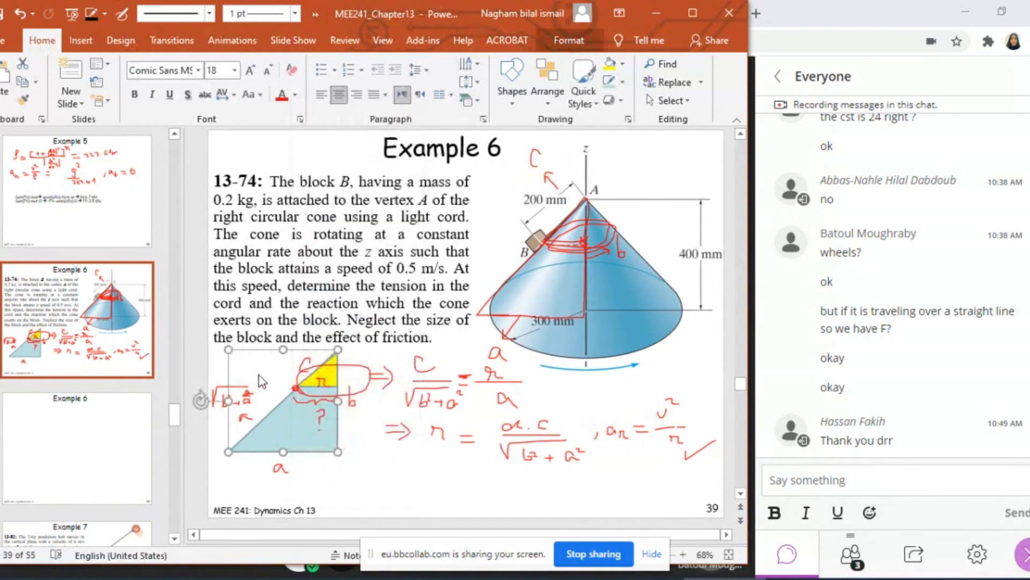
left_click(320, 375)
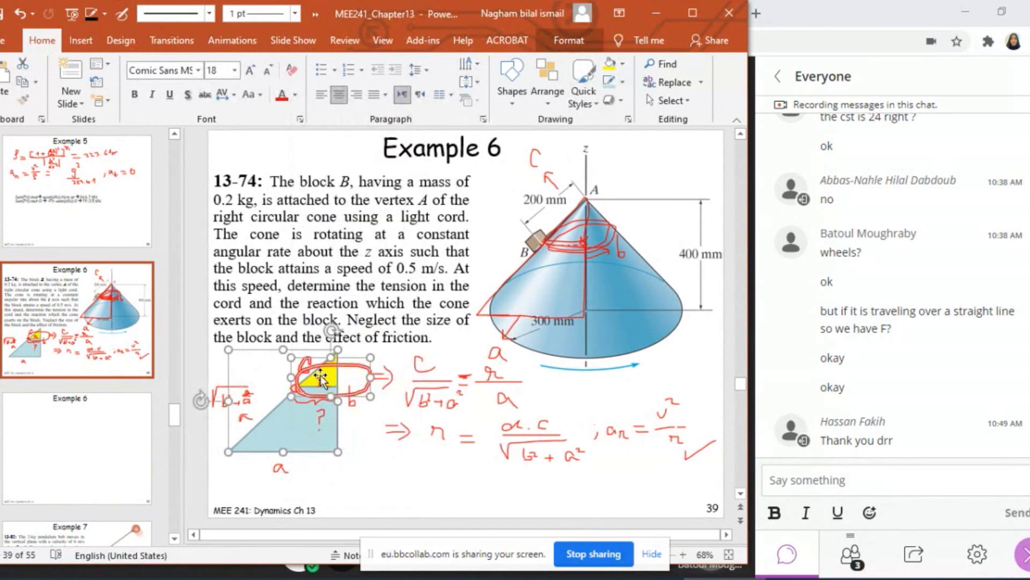
key("ctrl+z")
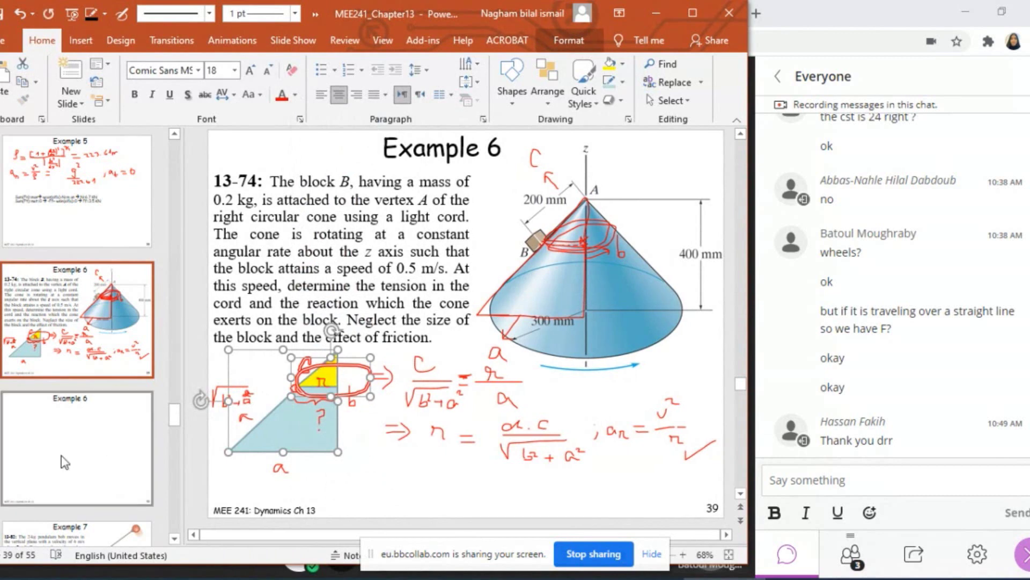
Step: Paste the partial sketch onto slide 40, then delete it as incomplete
left_click(63, 460)
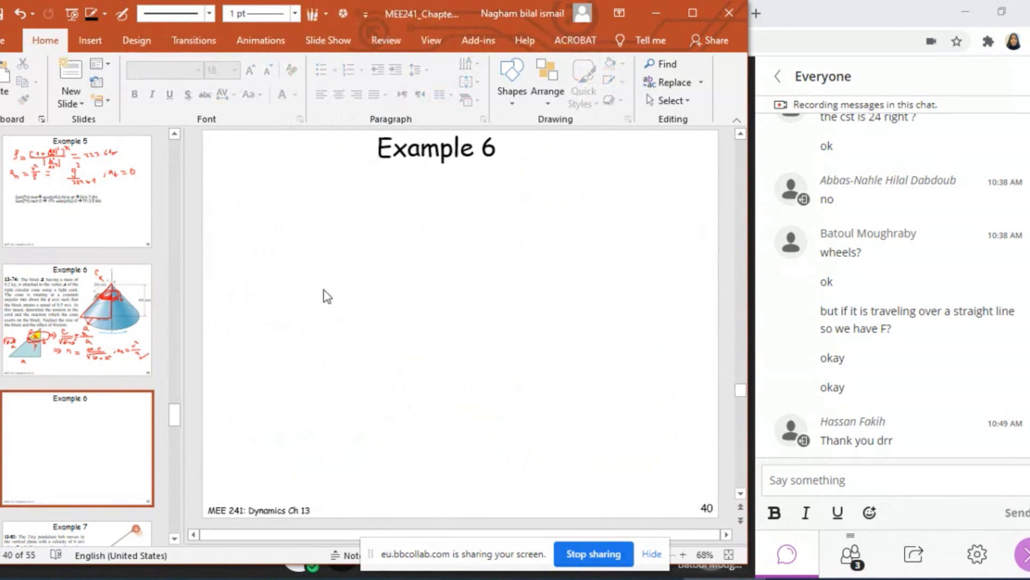
key("ctrl+v")
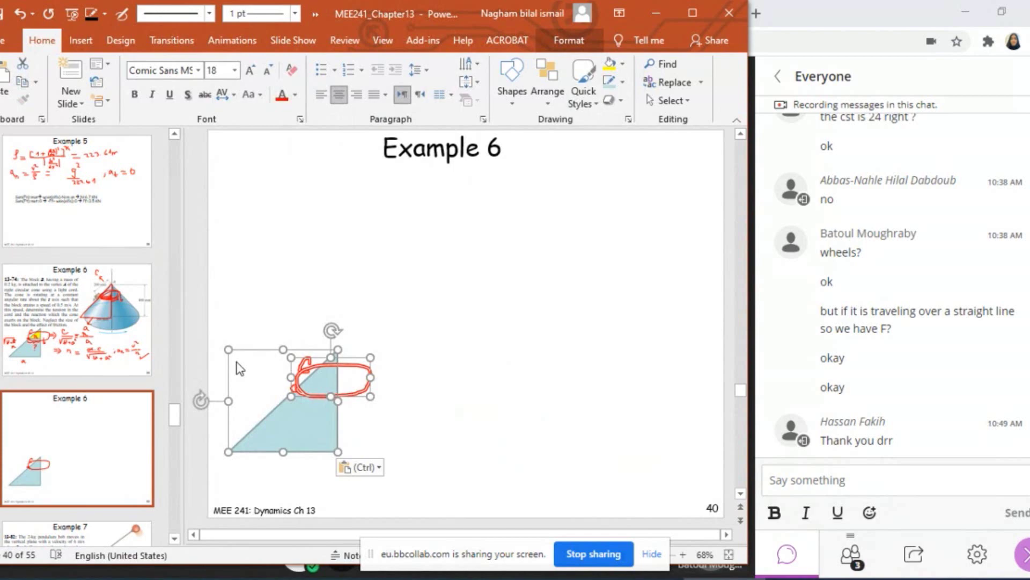
left_click_drag(247, 350, 253, 200)
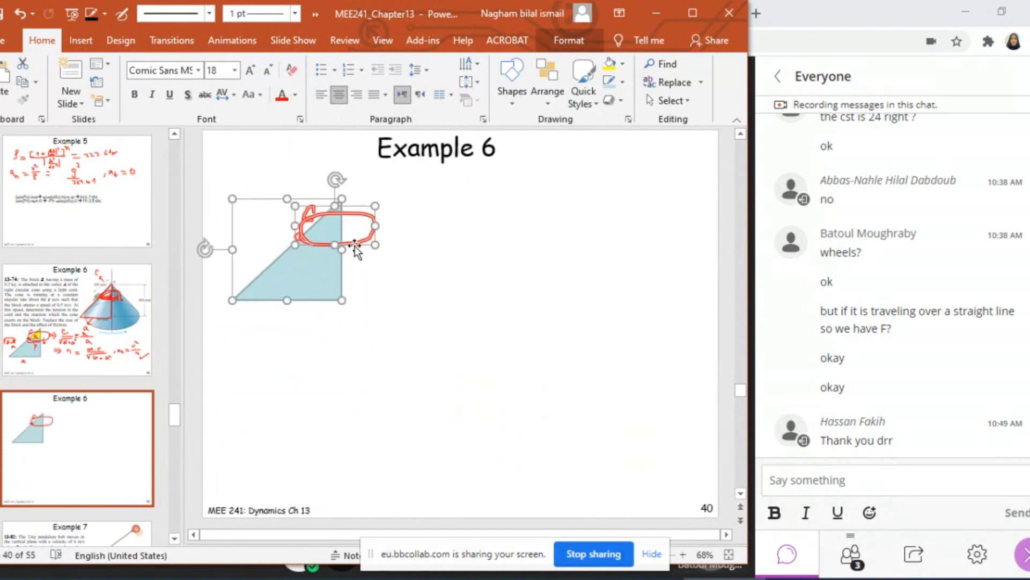
key("Delete")
Step: Return to slide 39 and marquee-select the whole triangle sketch with its ink
key("Page_Up")
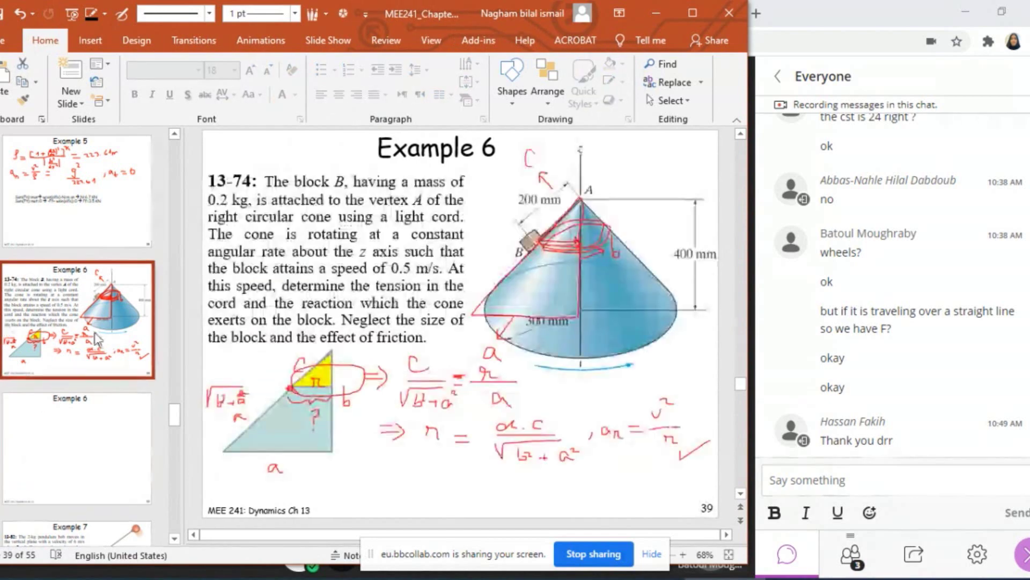
left_click(209, 353)
left_click(361, 442)
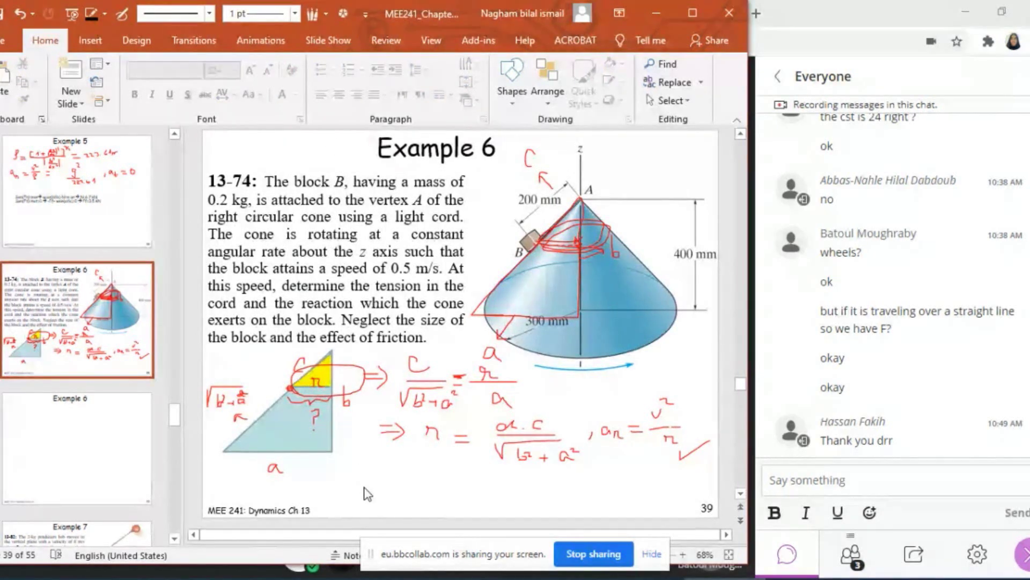
mouse_move(364, 487)
left_mouse_down()
mouse_move(234, 332)
mouse_move(204, 337)
left_mouse_up()
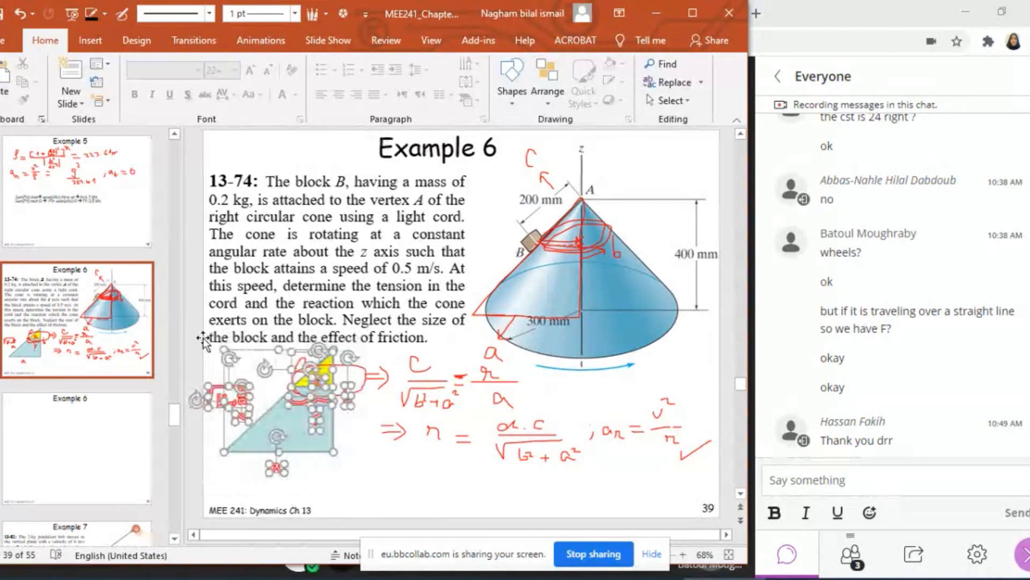
Step: Paste the sketch on slide 40 and ink N, the T arrow, a horizontal n axis and an angle arc
key("Page_Down")
key("ctrl+v")
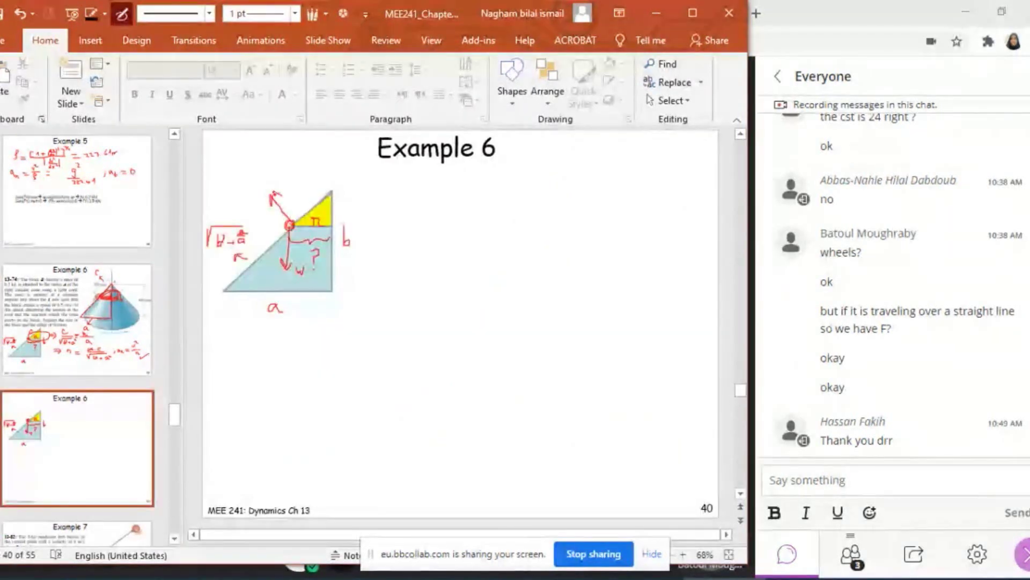
left_click_drag(258, 189, 270, 156)
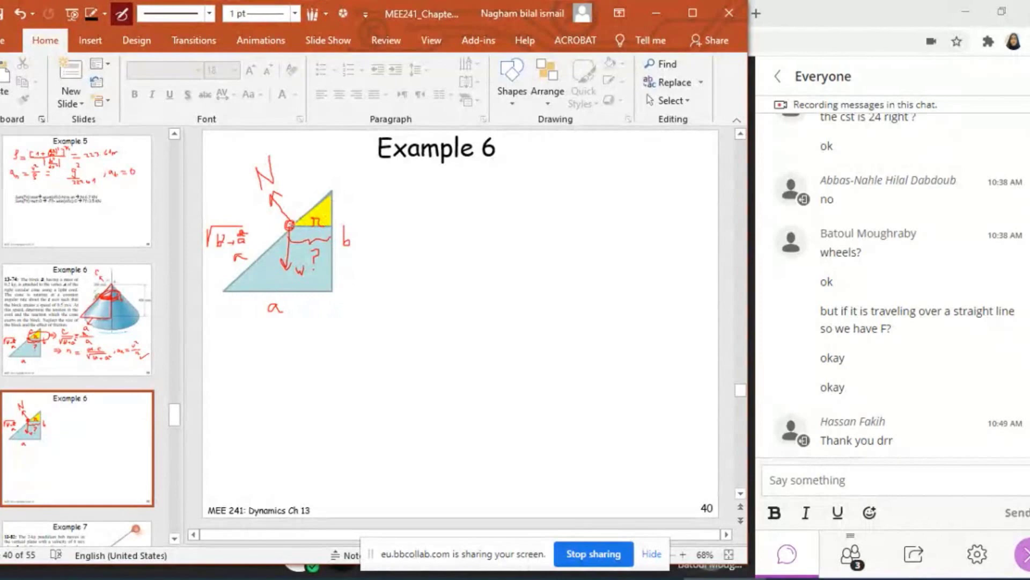
mouse_move(290, 226)
left_mouse_down()
mouse_move(314, 209)
mouse_move(327, 174)
left_mouse_up()
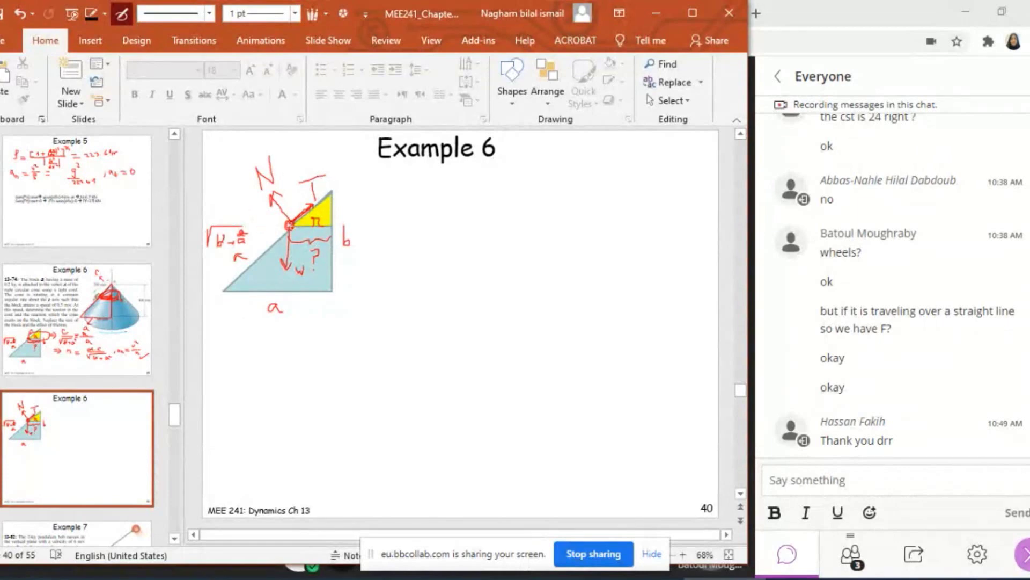
left_click_drag(290, 226, 418, 235)
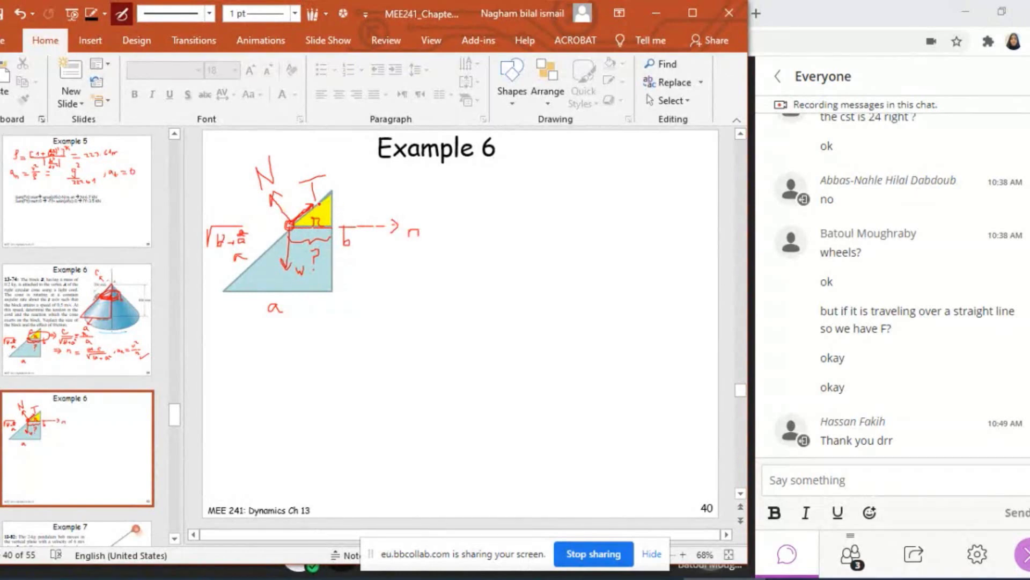
left_click_drag(320, 204, 324, 225)
Step: Mark angles θ and θ' and write θ = θ' = Tan⁻¹(b/a) with a check mark
left_click_drag(242, 268, 244, 293)
left_click_drag(334, 205, 356, 206)
mouse_move(367, 286)
left_mouse_down()
mouse_move(365, 299)
mouse_move(375, 290)
mouse_move(410, 304)
mouse_move(424, 283)
left_mouse_up()
mouse_move(258, 275)
left_mouse_down()
mouse_move(257, 289)
mouse_move(262, 274)
left_mouse_up()
mouse_move(439, 295)
left_mouse_down()
mouse_move(469, 307)
mouse_move(486, 283)
mouse_move(476, 299)
mouse_move(499, 305)
mouse_move(506, 286)
left_mouse_up()
mouse_move(536, 254)
left_mouse_down()
mouse_move(529, 279)
mouse_move(545, 316)
left_mouse_up()
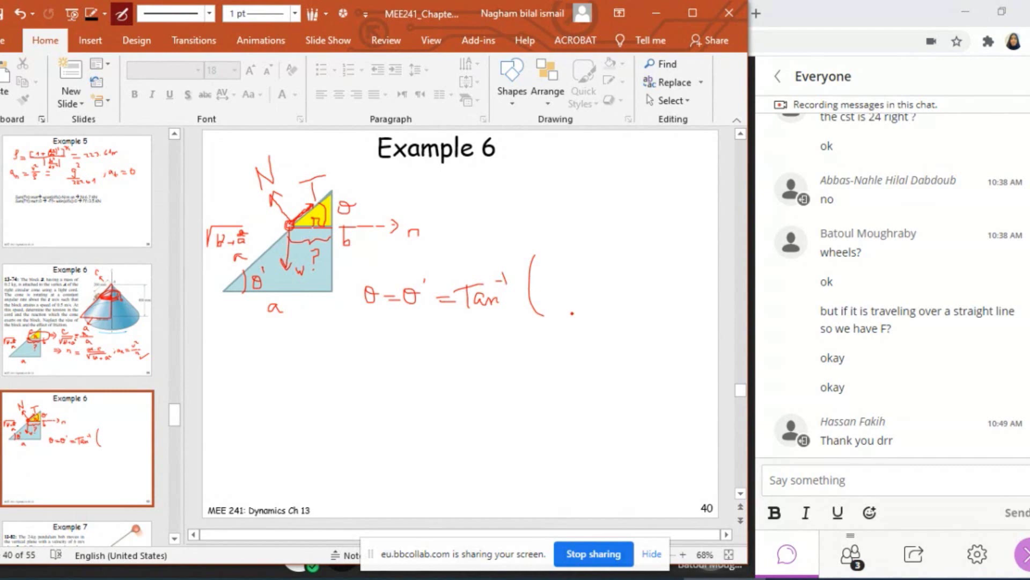
mouse_move(550, 260)
left_mouse_down()
mouse_move(551, 279)
mouse_move(571, 284)
mouse_move(558, 303)
mouse_move(571, 303)
left_mouse_up()
left_click_drag(583, 250, 567, 323)
mouse_move(625, 295)
left_mouse_down()
mouse_move(644, 301)
mouse_move(766, 212)
left_mouse_up()
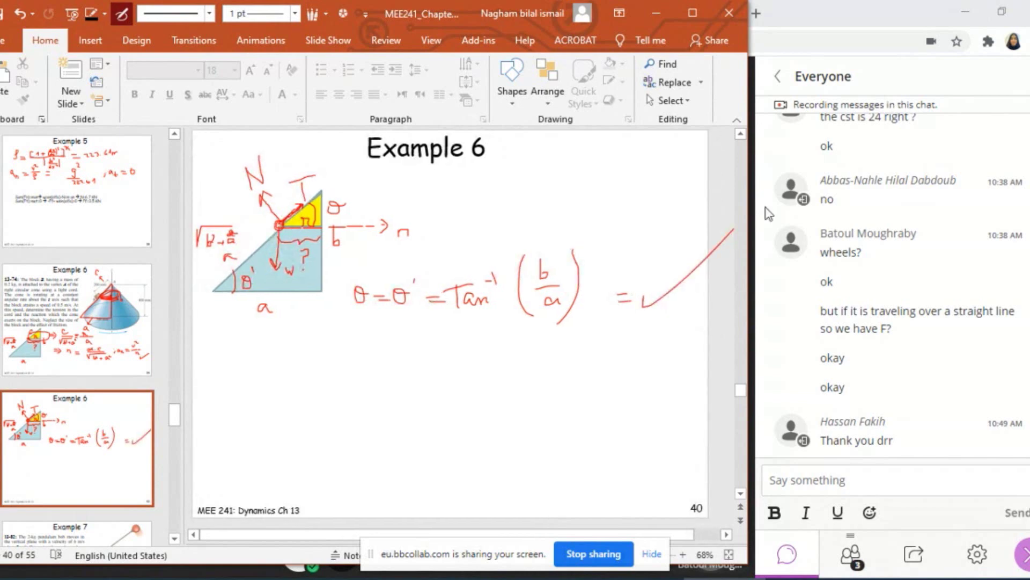
Step: Begin the equation ΣFₙ = below the triangle
left_click(258, 345)
mouse_move(258, 329)
left_mouse_down()
mouse_move(245, 346)
mouse_move(268, 353)
mouse_move(271, 339)
mouse_move(288, 337)
mouse_move(285, 352)
mouse_move(308, 365)
mouse_move(341, 355)
left_mouse_up()
mouse_move(347, 346)
left_mouse_down()
mouse_move(346, 359)
mouse_move(394, 354)
mouse_move(413, 365)
left_mouse_up()
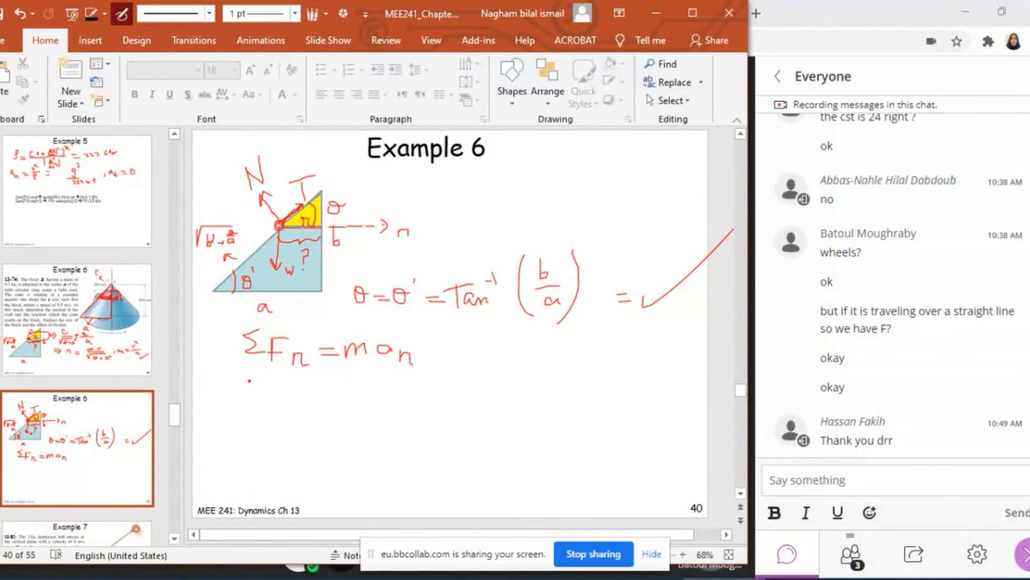
Step: Expand the radial equation into −N sinθ + T cosθ = m v²/r
mouse_move(235, 393)
left_mouse_down()
mouse_move(263, 408)
mouse_move(268, 390)
left_mouse_up()
mouse_move(282, 397)
left_mouse_down()
mouse_move(298, 411)
mouse_move(316, 411)
mouse_move(324, 396)
mouse_move(357, 403)
mouse_move(351, 411)
mouse_move(390, 389)
mouse_move(417, 409)
mouse_move(434, 407)
mouse_move(445, 385)
mouse_move(442, 398)
mouse_move(517, 404)
mouse_move(546, 367)
mouse_move(538, 408)
mouse_move(552, 418)
left_mouse_up()
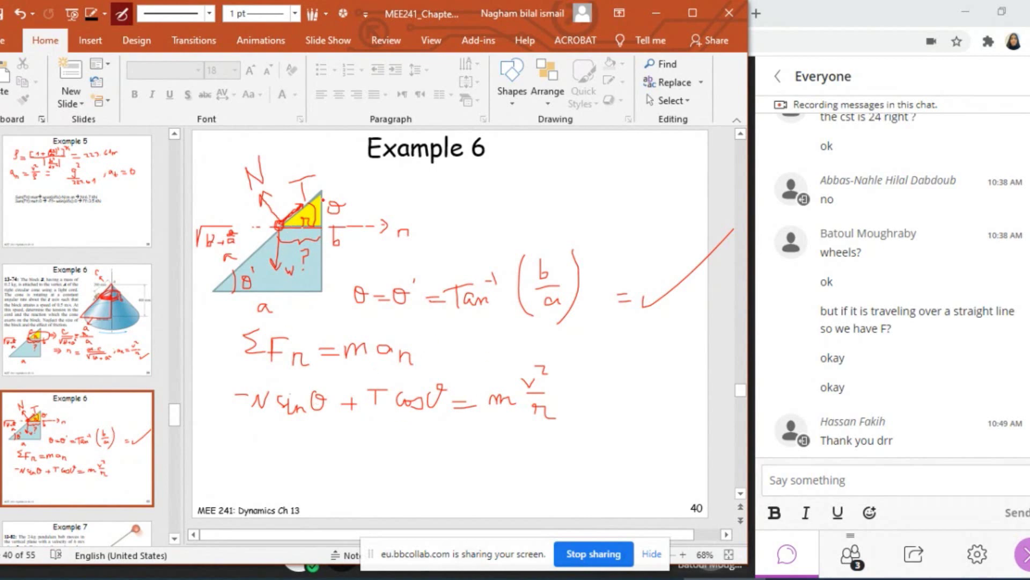
Step: Draw the vertical z axis arrow and write ΣF_z = 0 followed by an implication arrow
mouse_move(322, 203)
left_mouse_down()
mouse_move(322, 158)
mouse_move(338, 145)
mouse_move(366, 189)
mouse_move(375, 170)
left_mouse_up()
mouse_move(256, 423)
left_mouse_down()
mouse_move(250, 432)
mouse_move(266, 447)
mouse_move(277, 434)
mouse_move(282, 461)
mouse_move(318, 449)
mouse_move(342, 456)
mouse_move(335, 447)
mouse_move(389, 457)
mouse_move(413, 445)
mouse_move(436, 457)
mouse_move(495, 444)
left_mouse_up()
mouse_move(304, 490)
left_mouse_down()
mouse_move(413, 490)
mouse_move(412, 500)
mouse_move(428, 500)
mouse_move(435, 484)
mouse_move(442, 499)
mouse_move(471, 497)
left_mouse_up()
Step: Complete −W + T sinθ + N cosθ = 0 and loop around both force equations
mouse_move(475, 484)
left_mouse_down()
mouse_move(502, 498)
mouse_move(509, 478)
mouse_move(512, 488)
left_mouse_up()
left_click(455, 473)
mouse_move(523, 487)
left_mouse_down()
mouse_move(535, 486)
mouse_move(529, 498)
mouse_move(561, 479)
mouse_move(571, 497)
left_mouse_up()
mouse_move(582, 488)
left_mouse_down()
mouse_move(579, 497)
mouse_move(587, 490)
left_mouse_up()
mouse_move(597, 487)
left_mouse_down()
mouse_move(594, 495)
mouse_move(621, 484)
mouse_move(642, 499)
mouse_move(648, 486)
mouse_move(365, 478)
mouse_move(346, 491)
mouse_move(438, 514)
mouse_move(543, 521)
mouse_move(640, 510)
mouse_move(661, 479)
mouse_move(647, 476)
left_mouse_up()
left_click(636, 477)
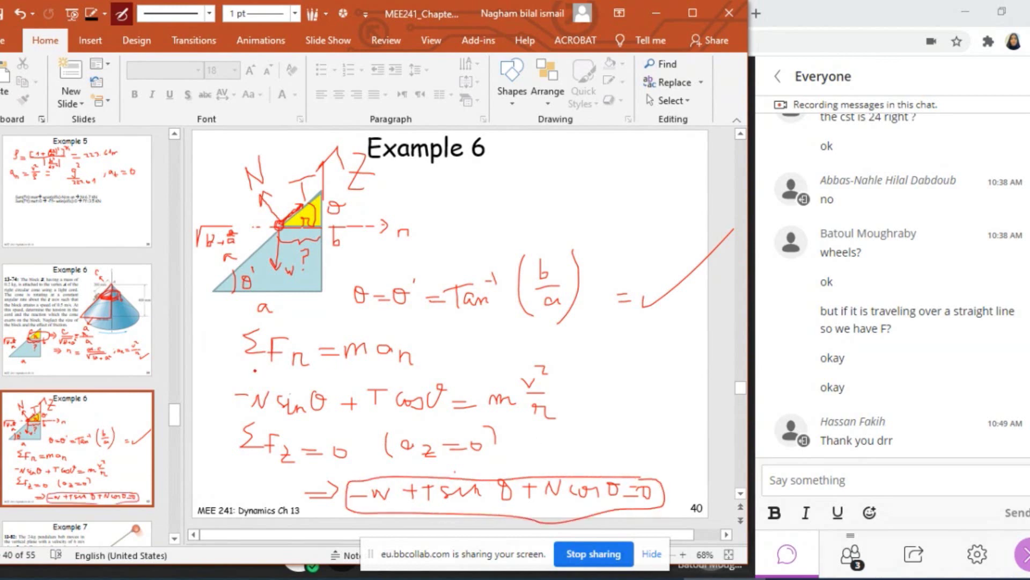
mouse_move(239, 370)
left_mouse_down()
mouse_move(226, 373)
mouse_move(222, 402)
mouse_move(263, 420)
mouse_move(483, 431)
mouse_move(558, 396)
mouse_move(537, 369)
mouse_move(227, 373)
left_mouse_up()
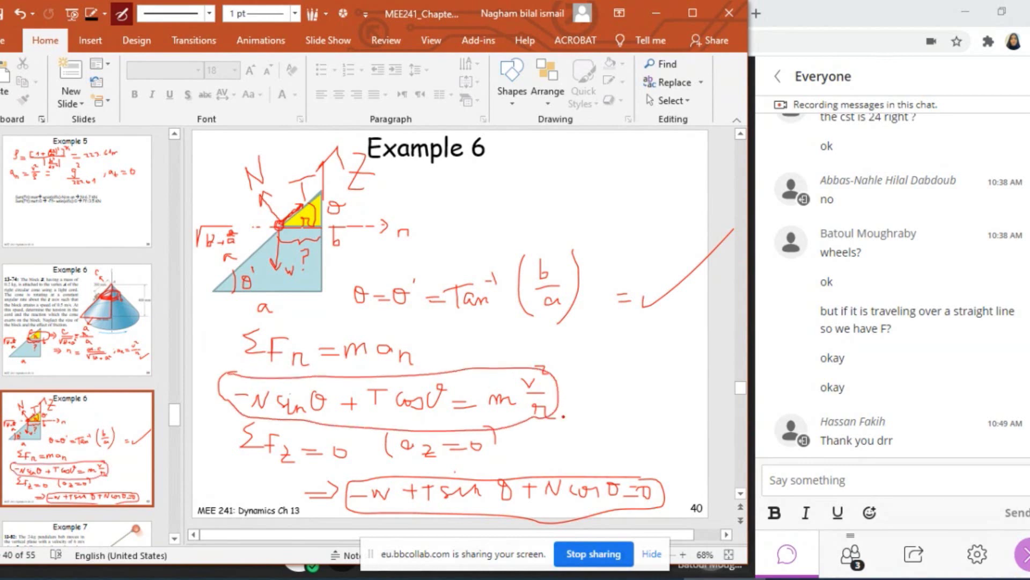
Step: Ink an implication arrow ⟹ and a curly brace after the two force equations on slide 40
left_click_drag(580, 430, 591, 431)
left_click_drag(564, 437, 592, 438)
left_click_drag(586, 422, 598, 431)
mouse_move(631, 364)
left_mouse_down()
mouse_move(617, 453)
mouse_move(638, 460)
left_mouse_up()
Step: Write the results T = 1.82 and N = 0.84 beside the brace
mouse_move(644, 384)
left_mouse_down()
mouse_move(644, 406)
mouse_move(650, 379)
mouse_move(671, 402)
mouse_move(698, 391)
mouse_move(720, 403)
left_mouse_up()
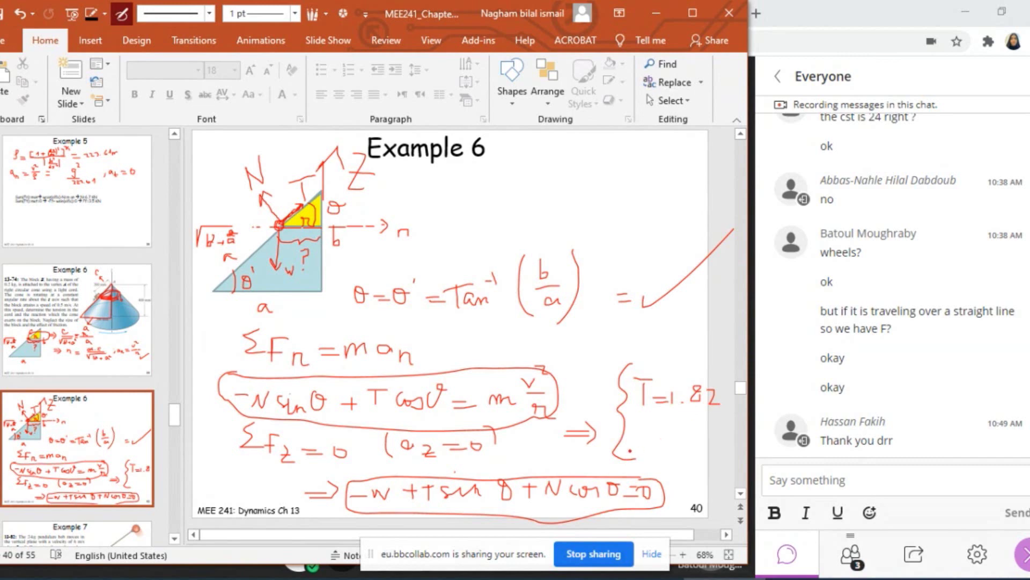
mouse_move(631, 454)
left_mouse_down()
mouse_move(649, 436)
mouse_move(672, 447)
mouse_move(706, 435)
mouse_move(723, 450)
left_mouse_up()
left_click(696, 443)
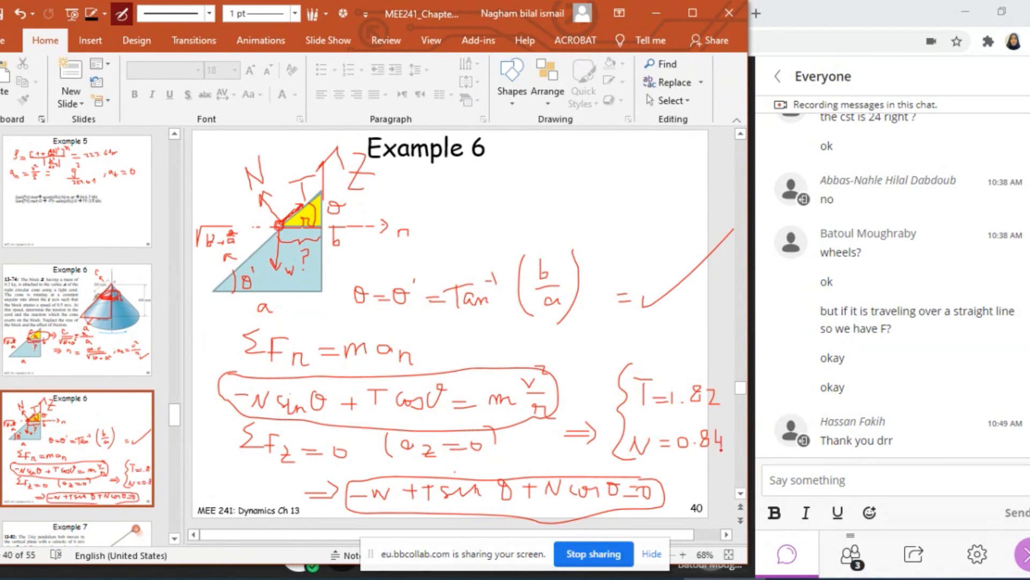
Step: Exit pen mode and return to slide 39 with problem 13-74
key("Escape")
key("Page_Up")
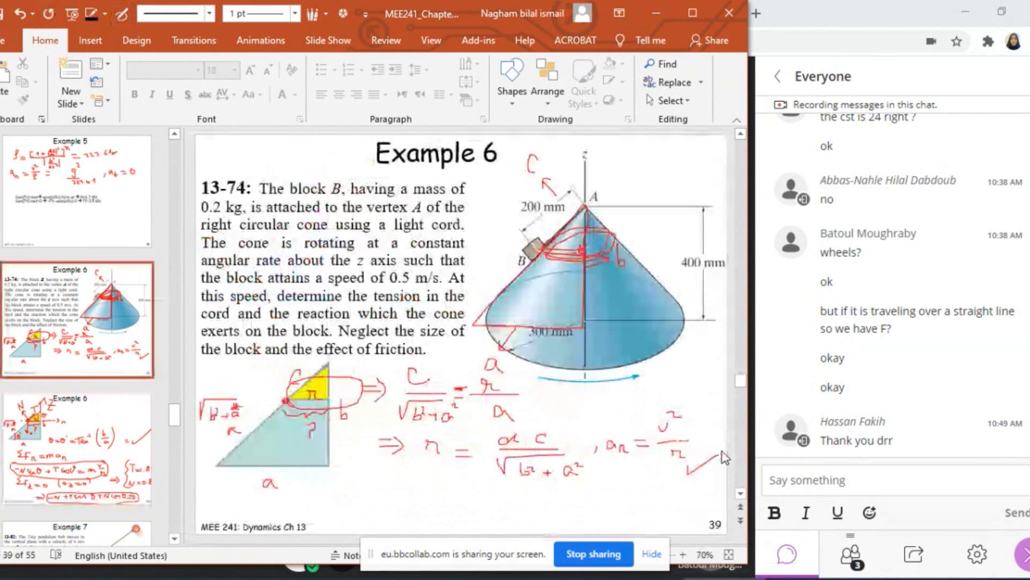